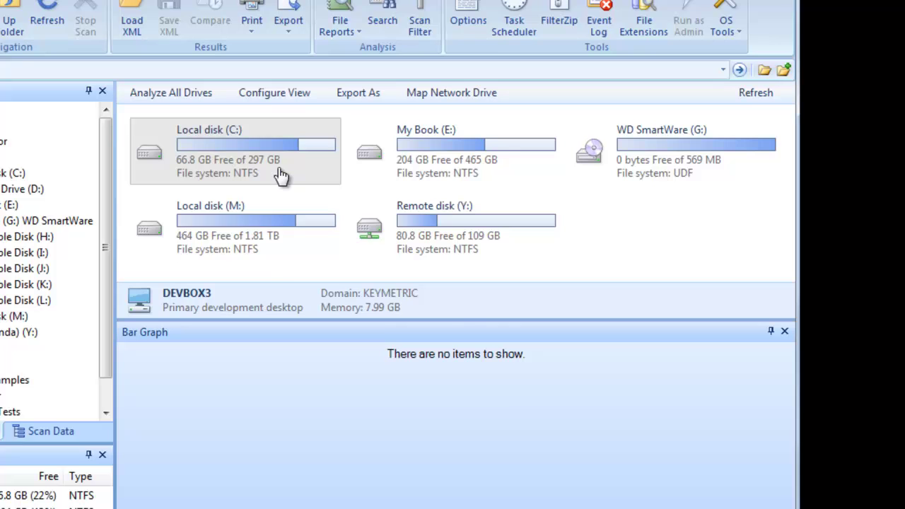
# - Check the Local disk (C:) tile in the Computer overview, showing 66.8 GB free of 297 GB
pyautogui.moveTo(283, 177)
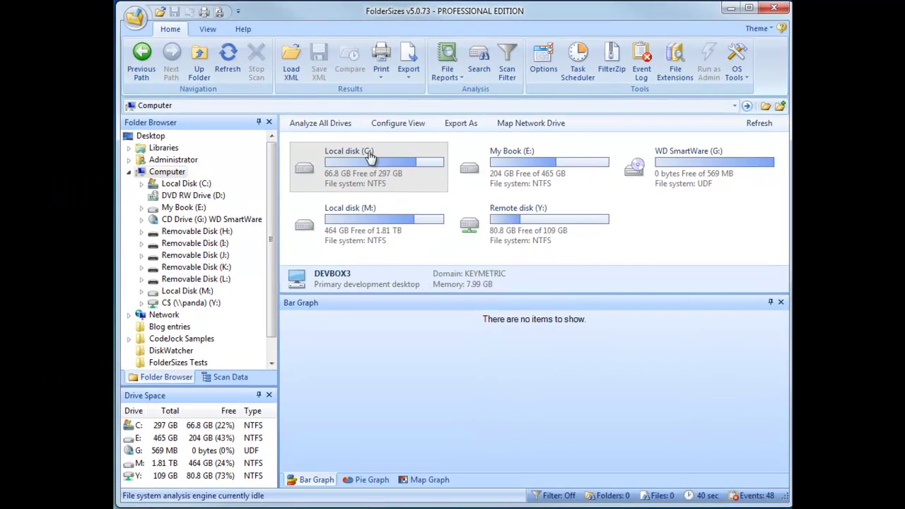
# - Scan C: and review the Documents and Settings, Users, Program Files (x86) and Windows folder sizes
pyautogui.click(356, 155)
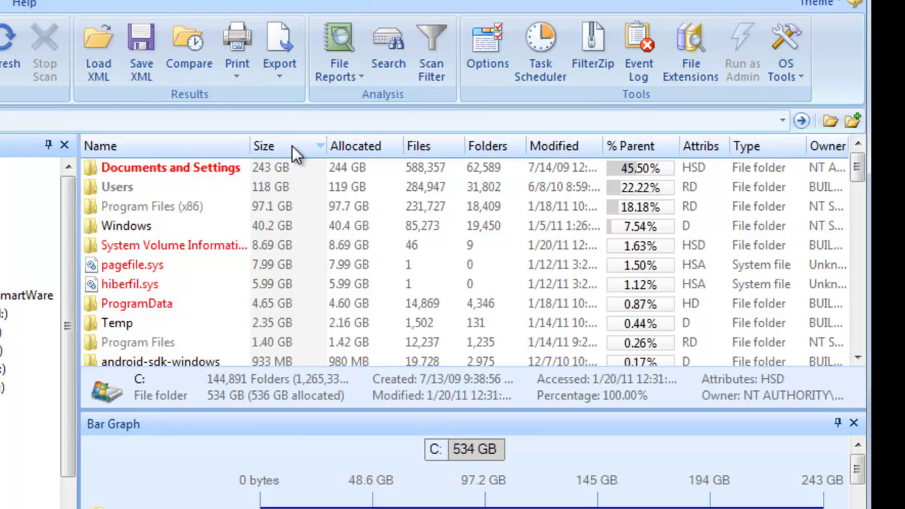
pyautogui.click(222, 171)
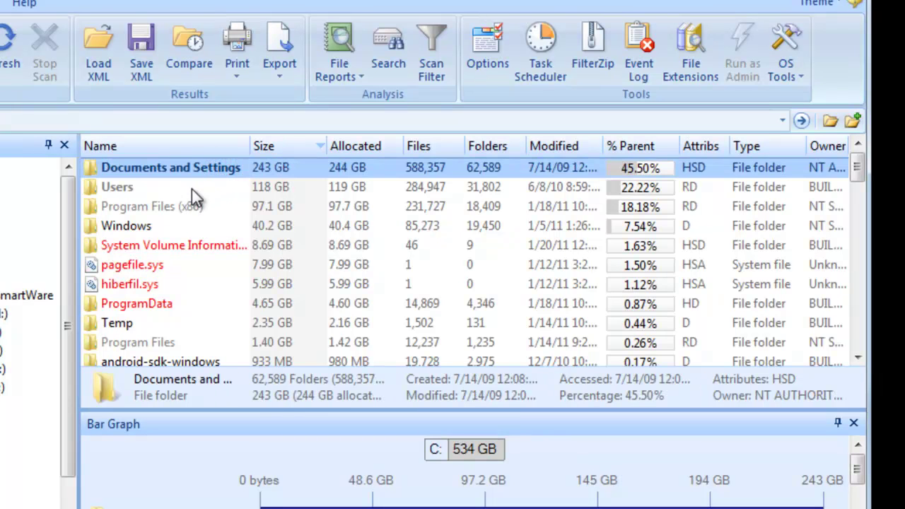
pyautogui.click(192, 188)
pyautogui.click(192, 208)
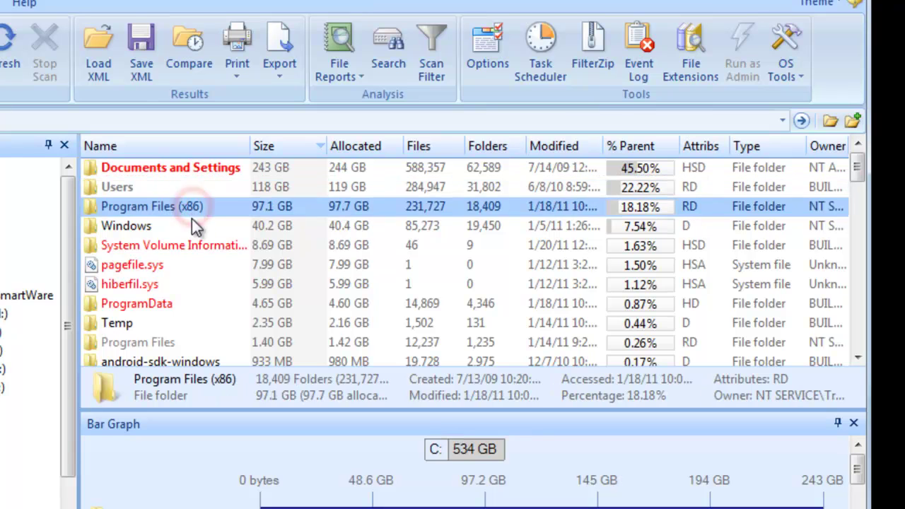
pyautogui.click(186, 226)
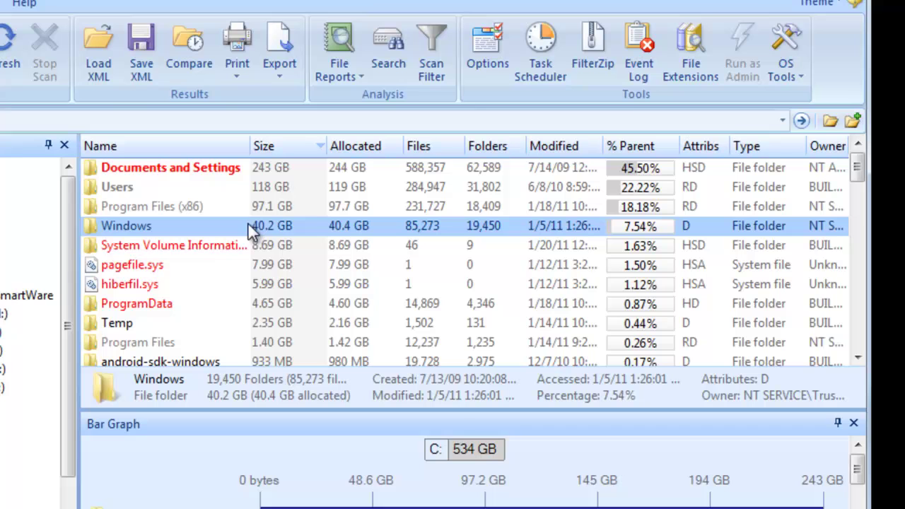
# - Open C:\Windows, select Logs, and chart the subfolders as pie and then map graphs
pyautogui.doubleClick(296, 229)
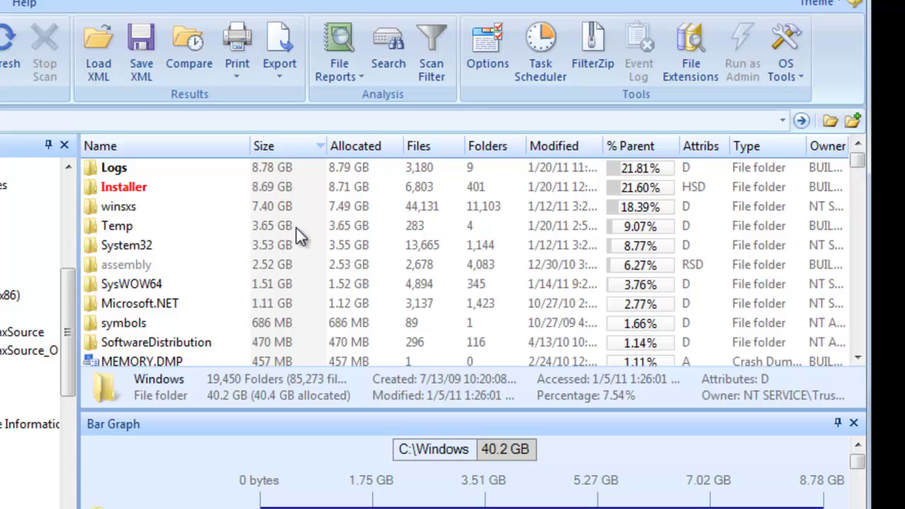
pyautogui.click(188, 167)
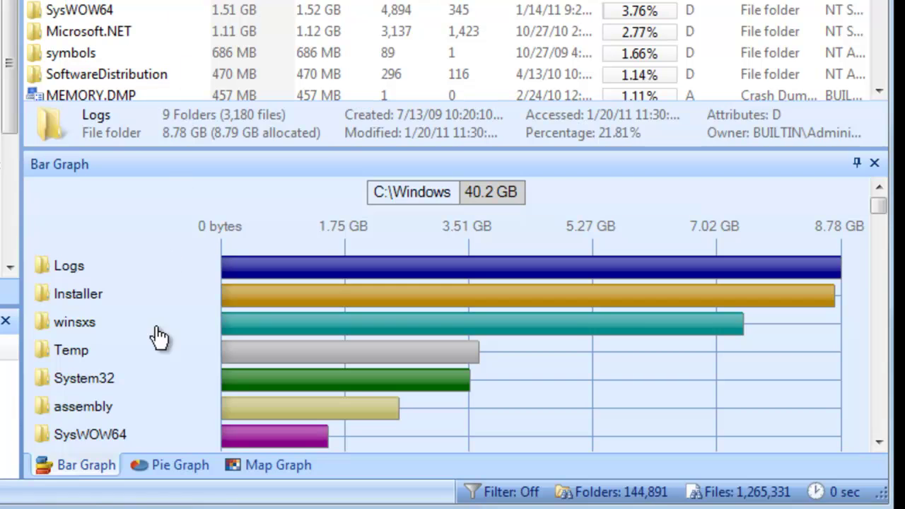
pyautogui.click(150, 461)
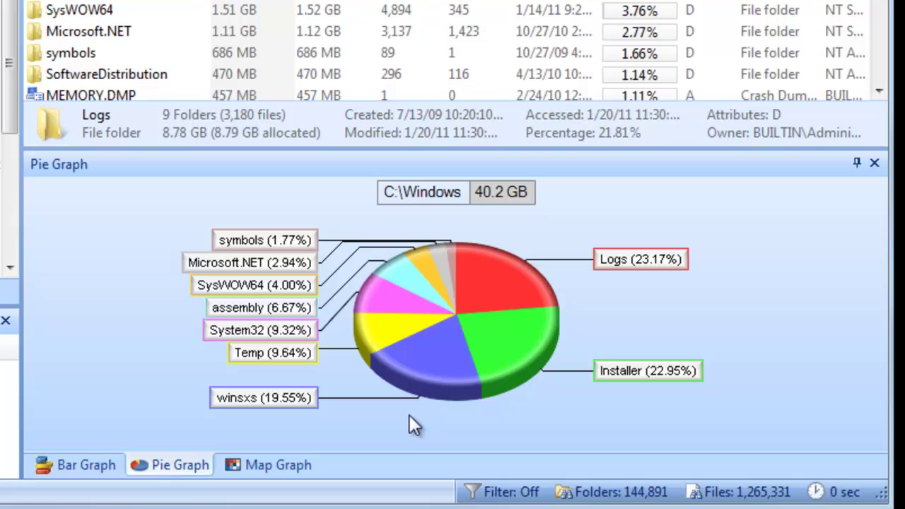
pyautogui.moveTo(508, 286)
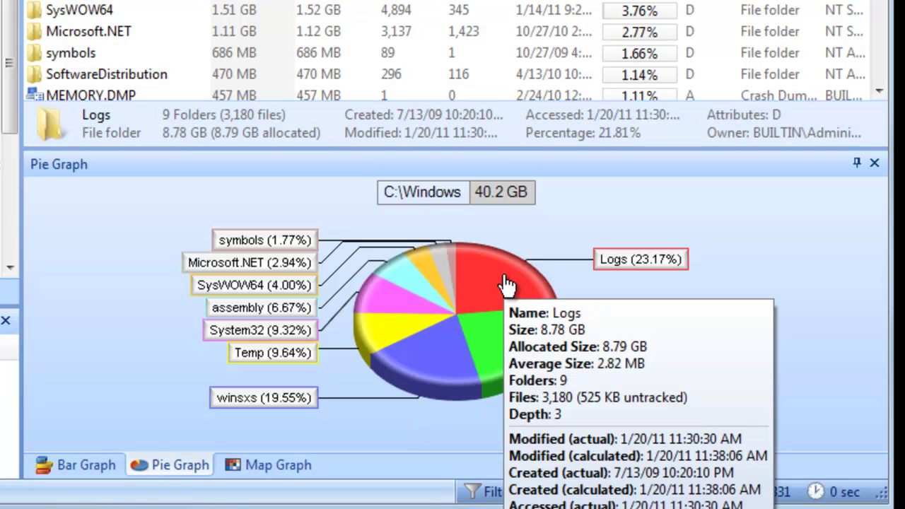
pyautogui.click(267, 466)
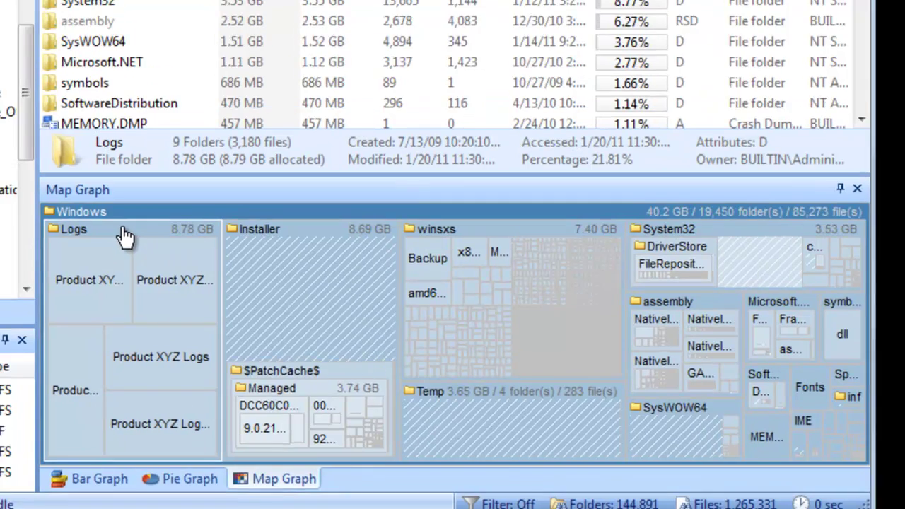
pyautogui.moveTo(113, 212)
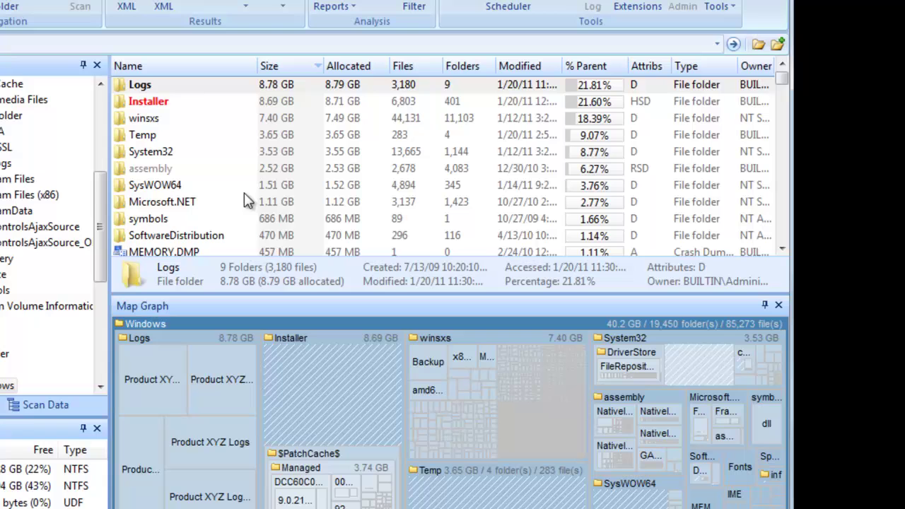
# - Open Logs, inspect each Product XYZ Logs folder, and select all five for the context menu
pyautogui.doubleClick(177, 90)
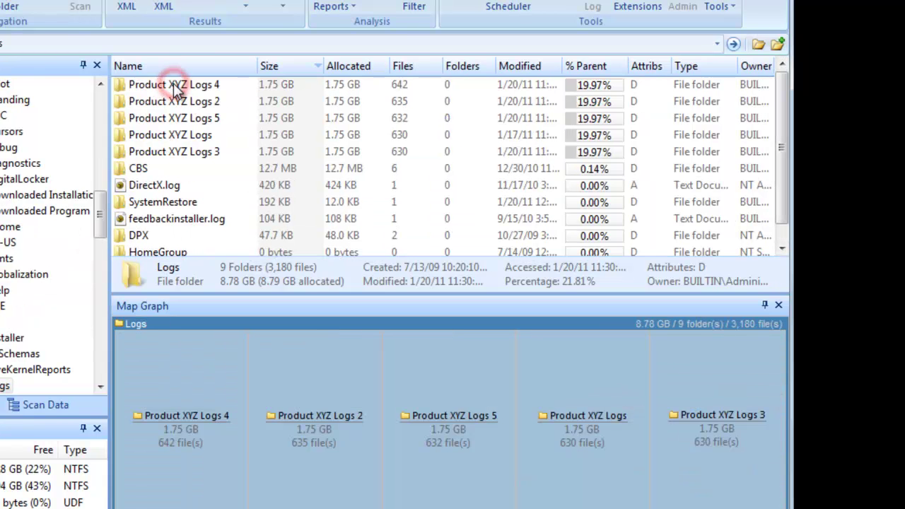
pyautogui.click(233, 87)
pyautogui.click(229, 101)
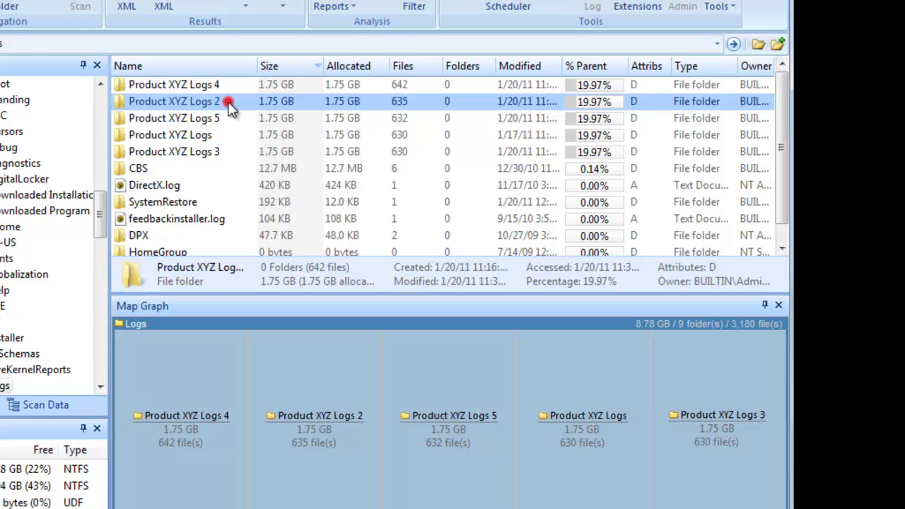
pyautogui.click(236, 120)
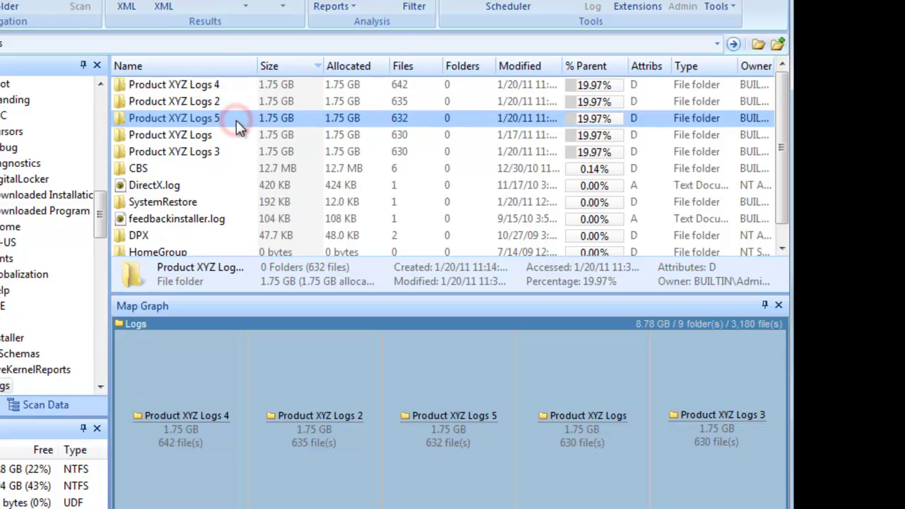
pyautogui.click(222, 135)
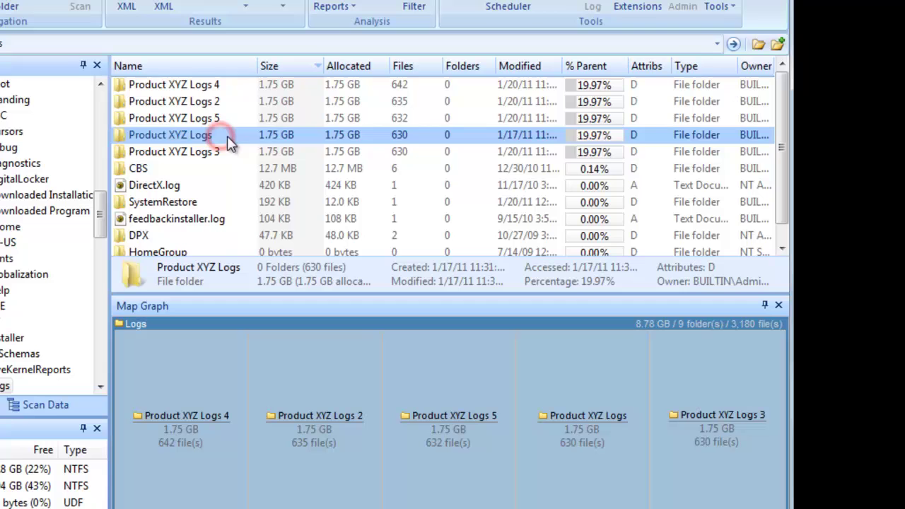
pyautogui.click(230, 152)
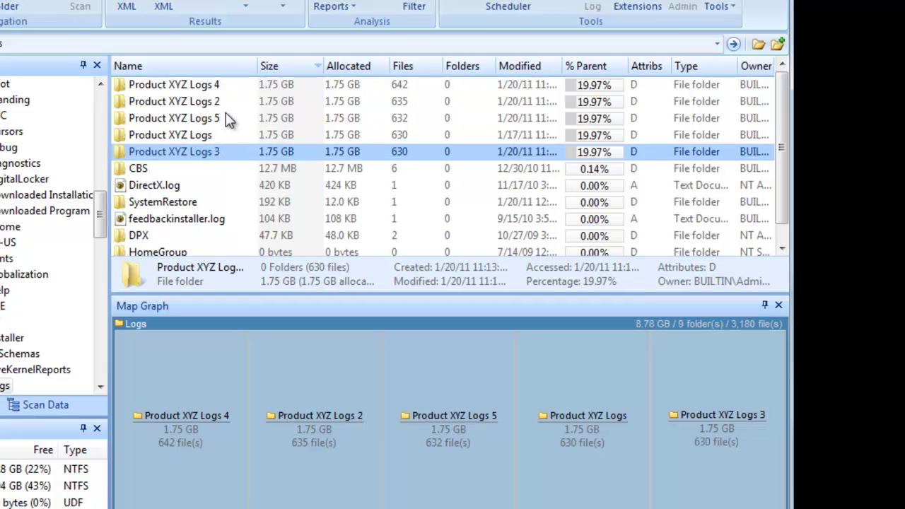
pyautogui.keyDown('shift'); pyautogui.click(210, 87); pyautogui.keyUp('shift')
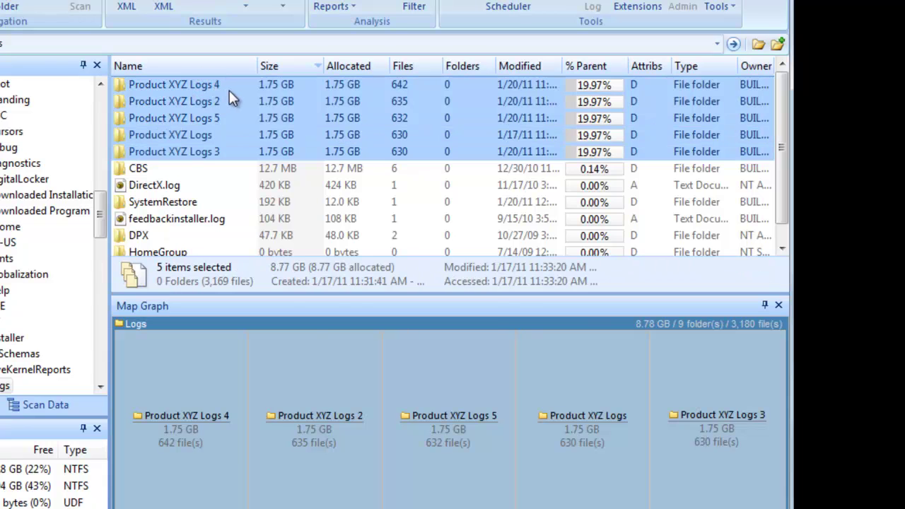
pyautogui.rightClick(230, 90)
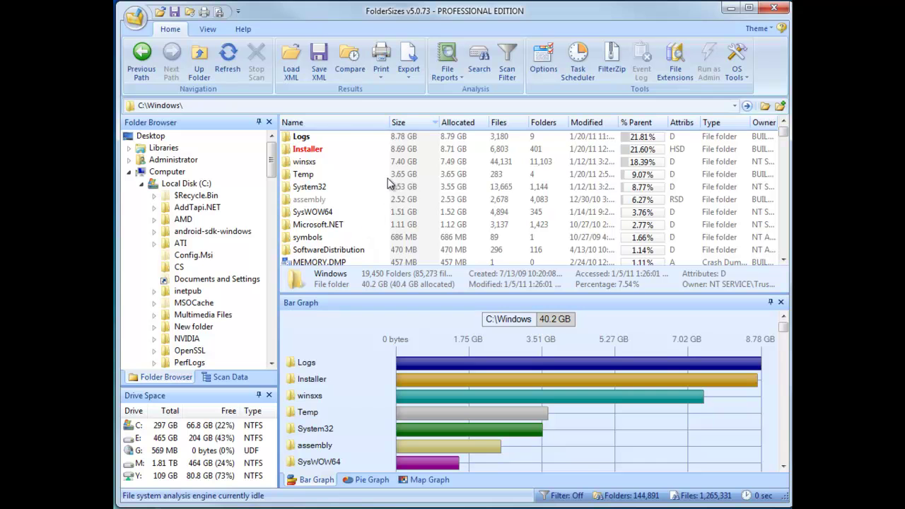
# - Generate file reports for C:\Windows in the File Report Generator
pyautogui.click(447, 52)
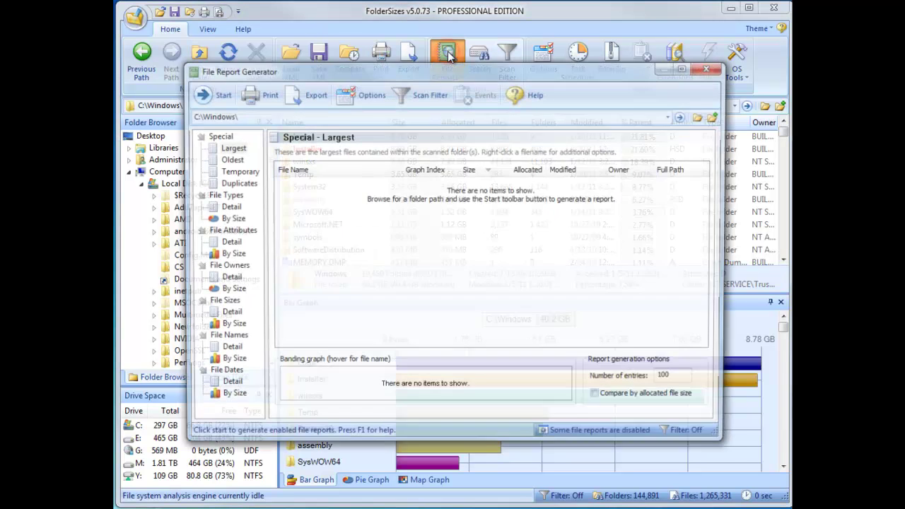
pyautogui.moveTo(467, 66); pyautogui.dragTo(471, 67)
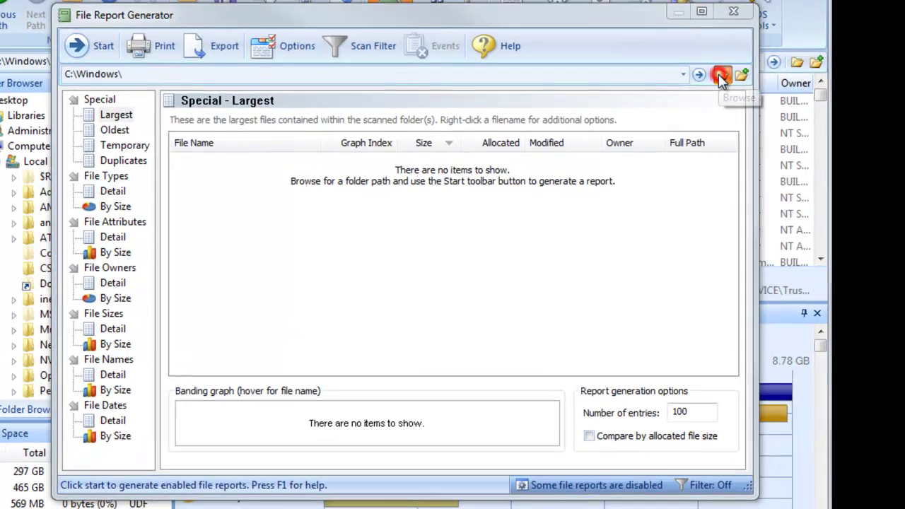
pyautogui.click(705, 116)
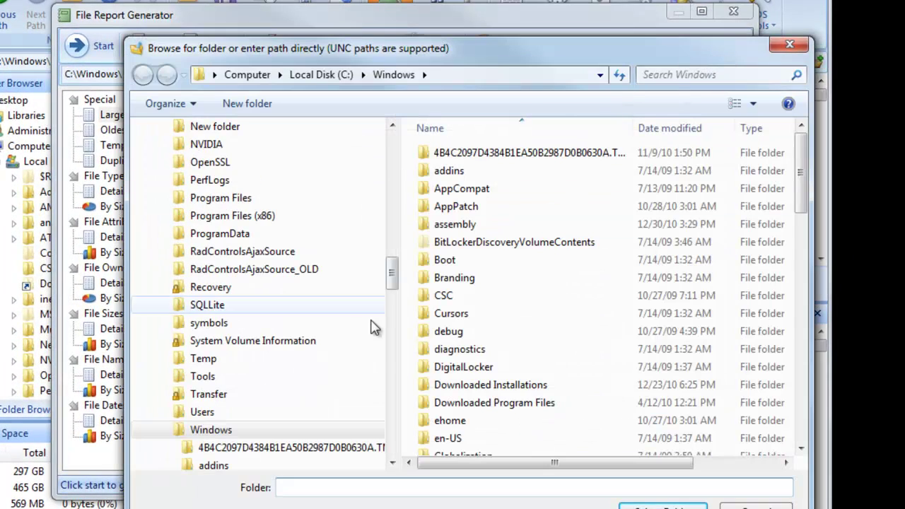
pyautogui.click(663, 506)
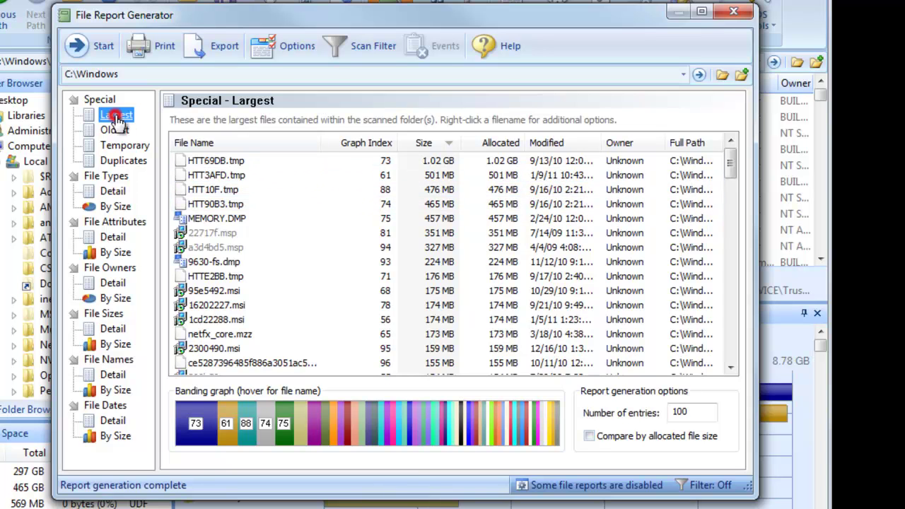
# - Review the oldest, temporary, duplicate (PINTLGT.IMD locations) and largest files reports
pyautogui.click(116, 131)
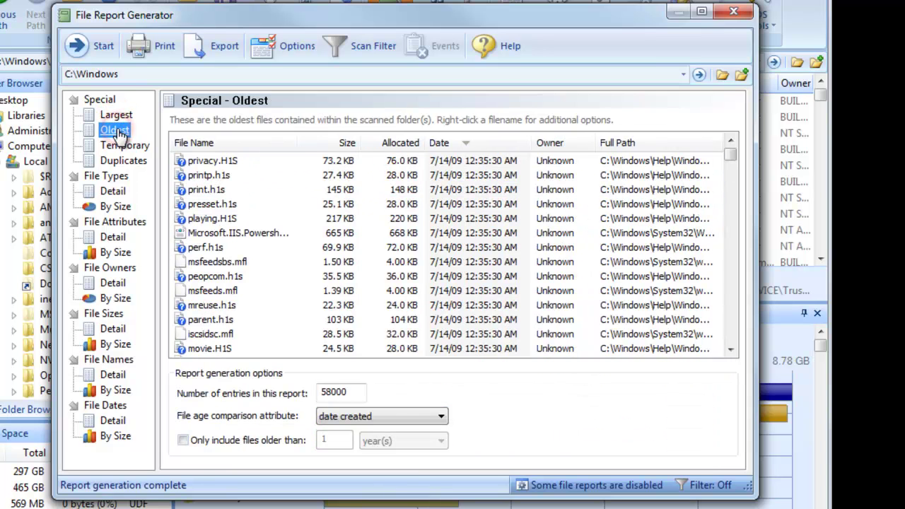
pyautogui.click(124, 148)
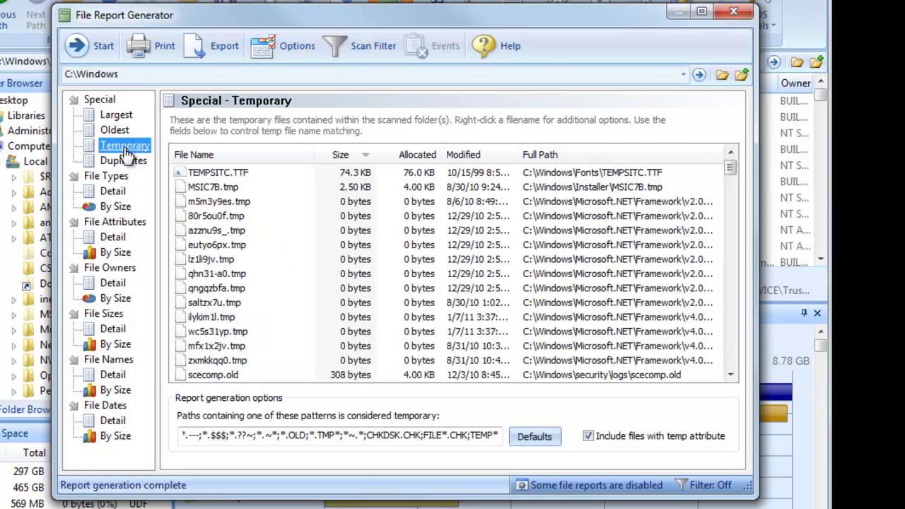
pyautogui.click(122, 160)
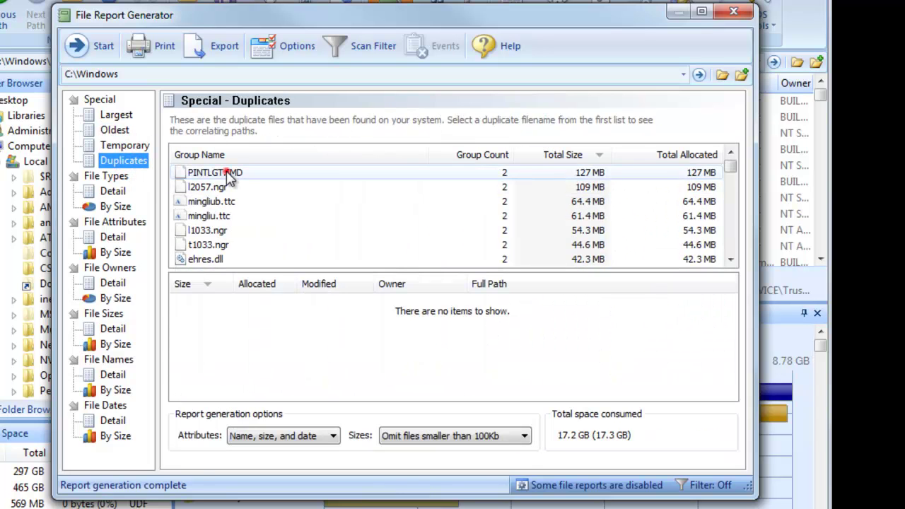
pyautogui.click(227, 174)
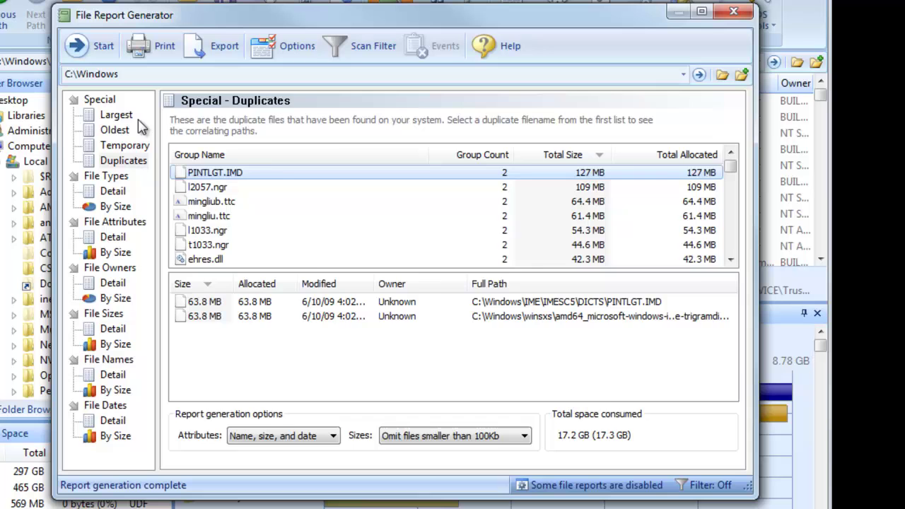
pyautogui.click(113, 116)
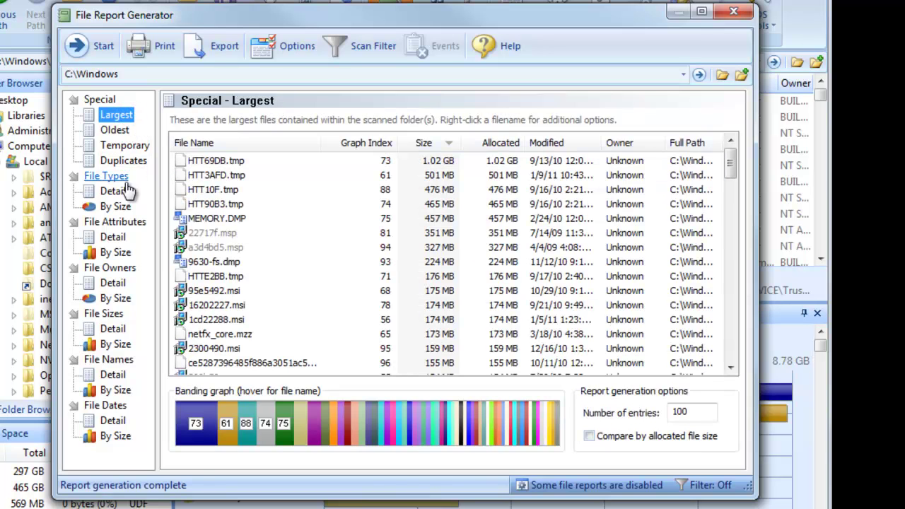
# - Browse the File Types, Attributes, Sizes, Names and Dates detail reports and export the dates report
pyautogui.click(113, 193)
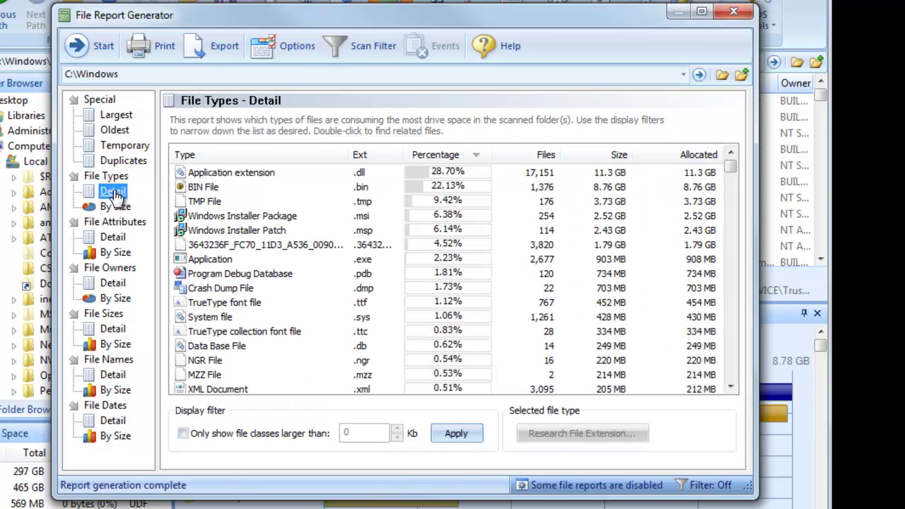
pyautogui.click(113, 238)
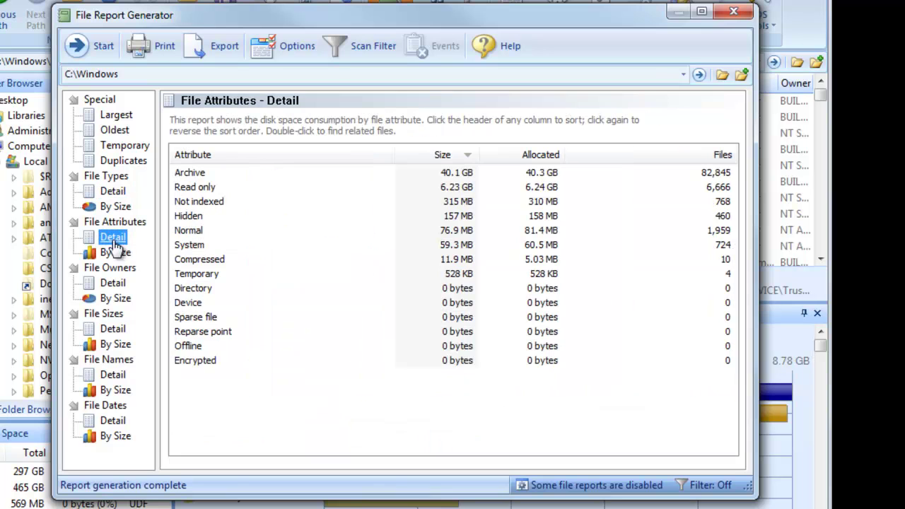
pyautogui.click(115, 330)
pyautogui.click(113, 375)
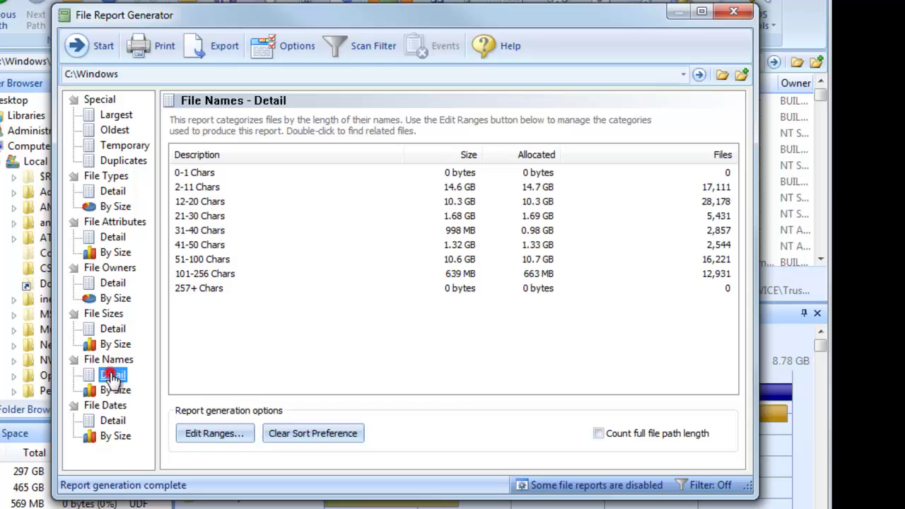
pyautogui.click(111, 420)
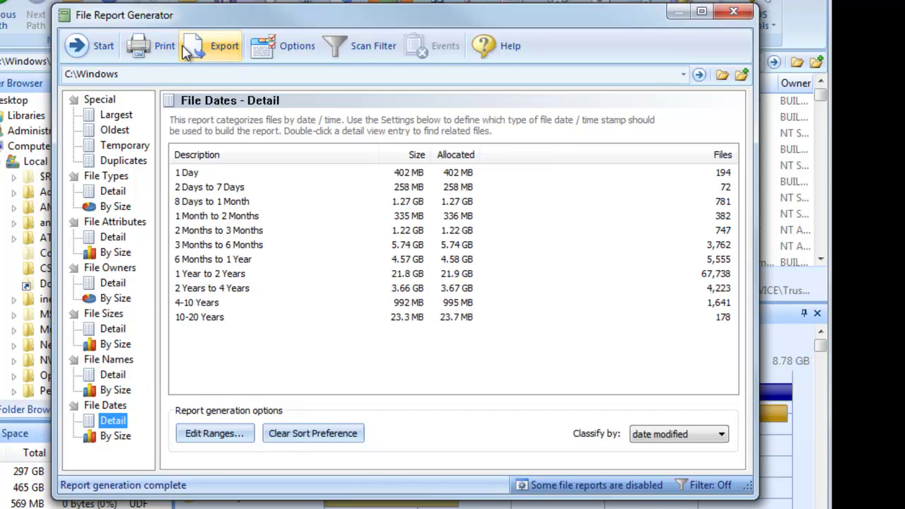
pyautogui.click(208, 46)
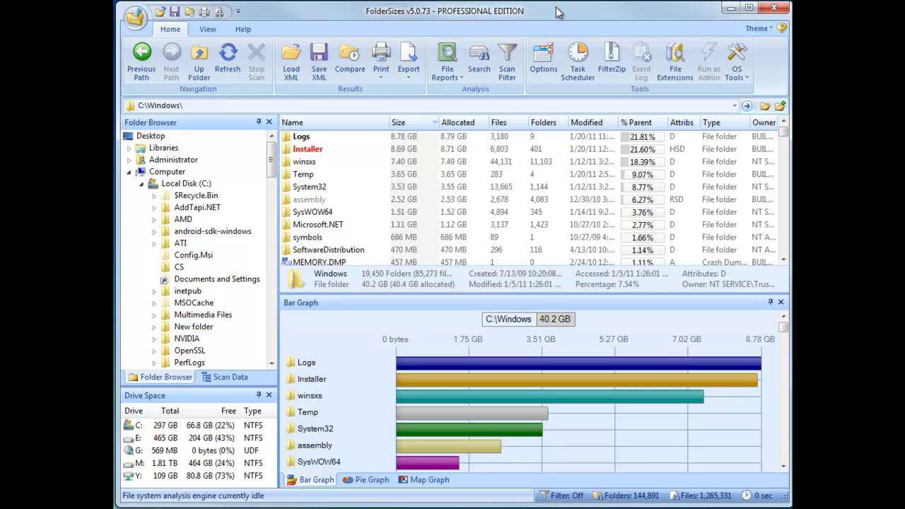
# - Add \\mantis\C$ alongside C:\ as search paths and begin a new search rule
pyautogui.click(478, 63)
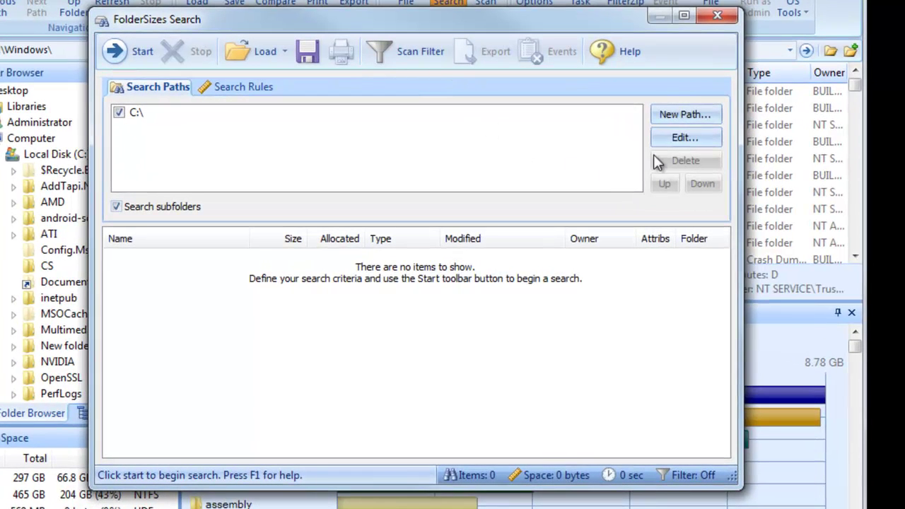
pyautogui.click(666, 117)
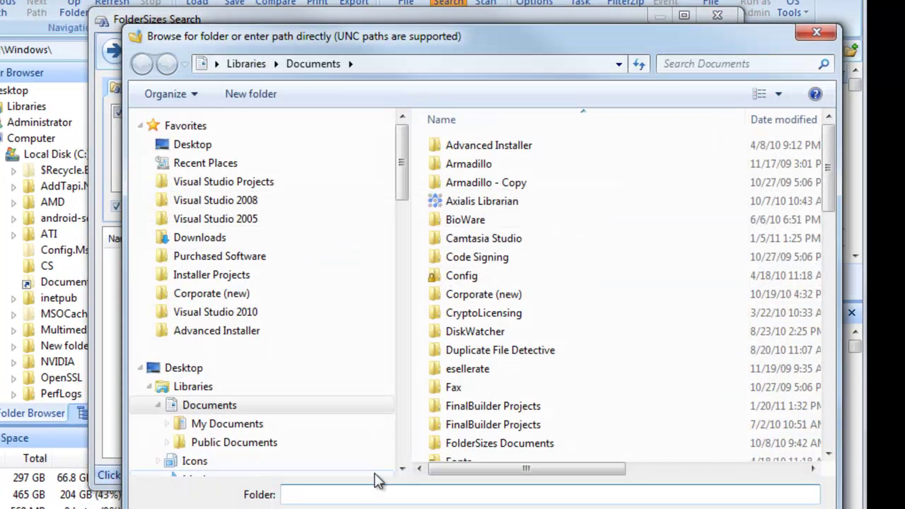
pyautogui.click(358, 494)
pyautogui.write('\\mantis\\C$')
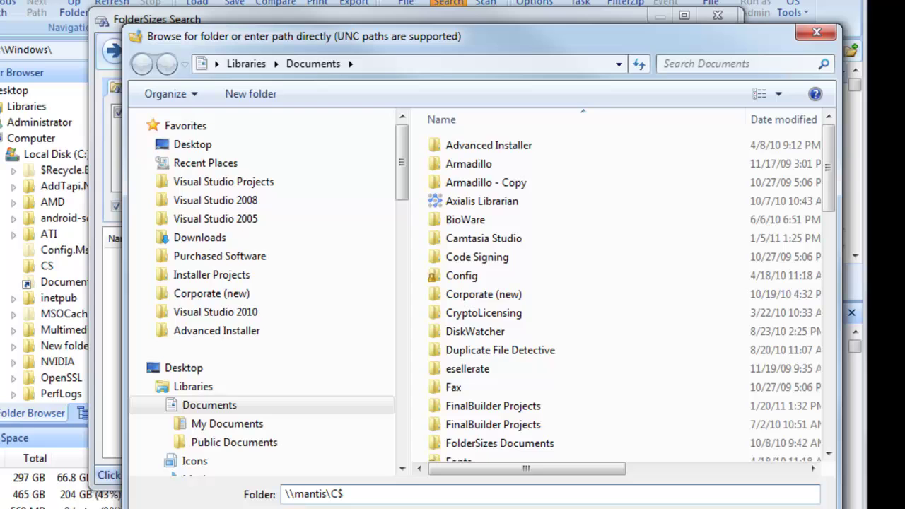
pyautogui.press('Return')
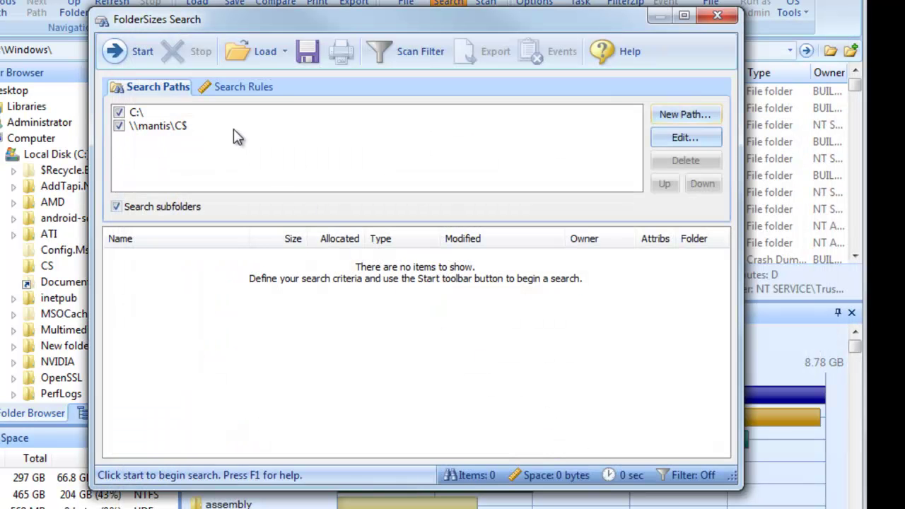
pyautogui.click(235, 87)
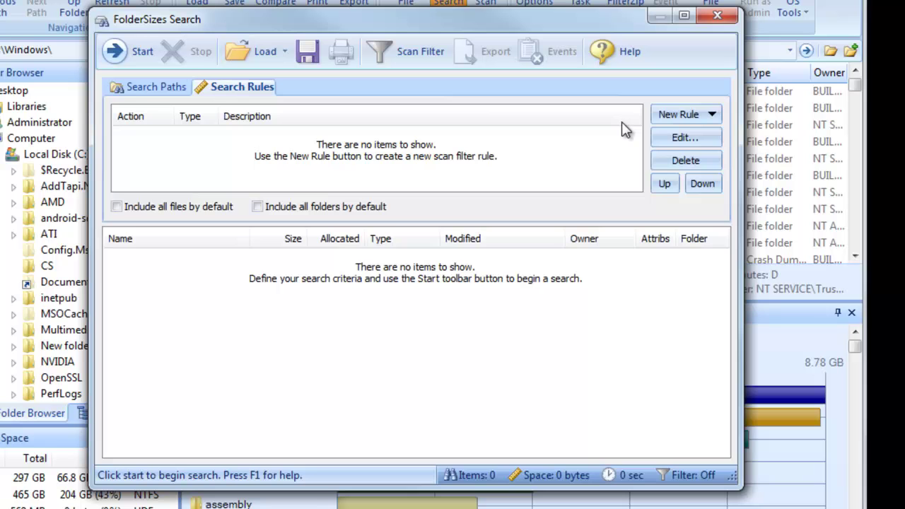
pyautogui.click(674, 119)
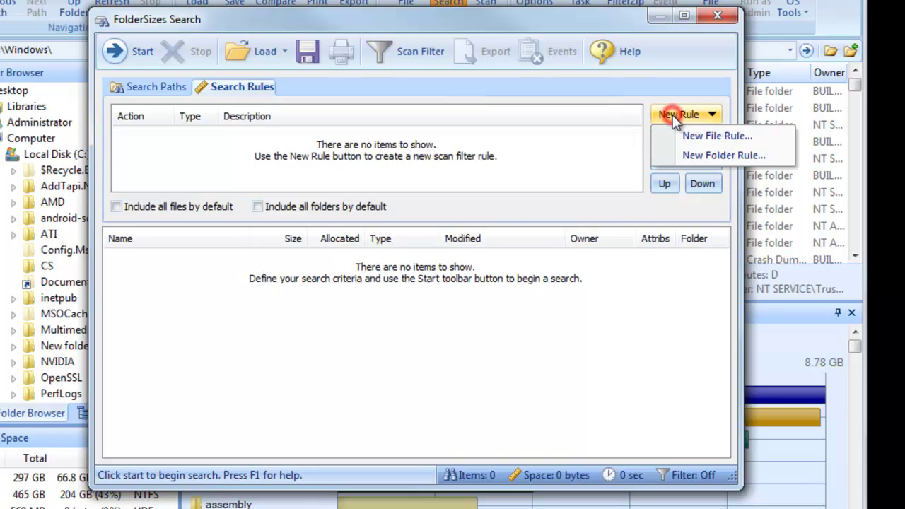
# - Create a file rule named 'Find old image files' using the Images preset name masks
pyautogui.click(761, 139)
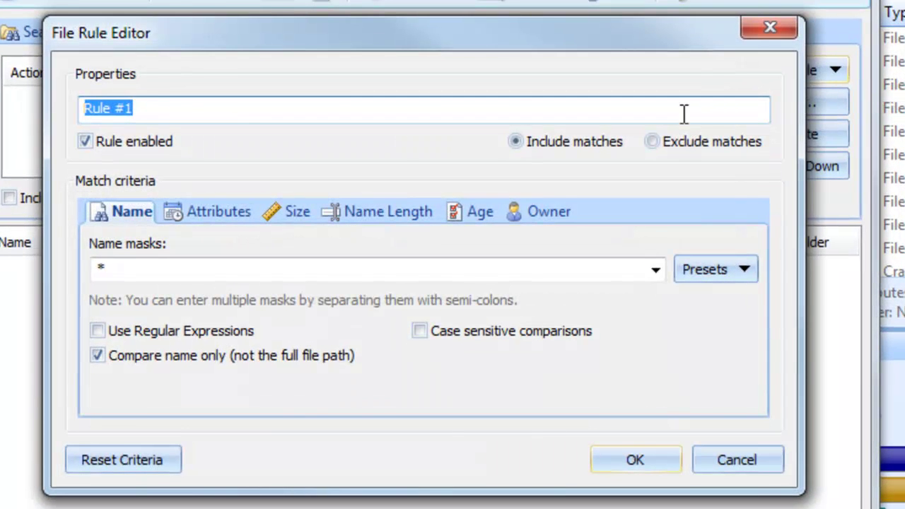
pyautogui.write('Find old ')
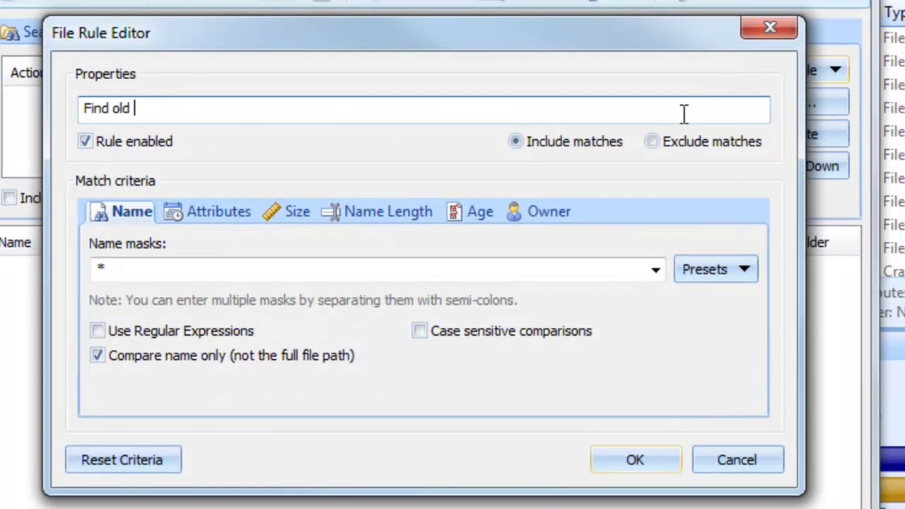
pyautogui.write('image files')
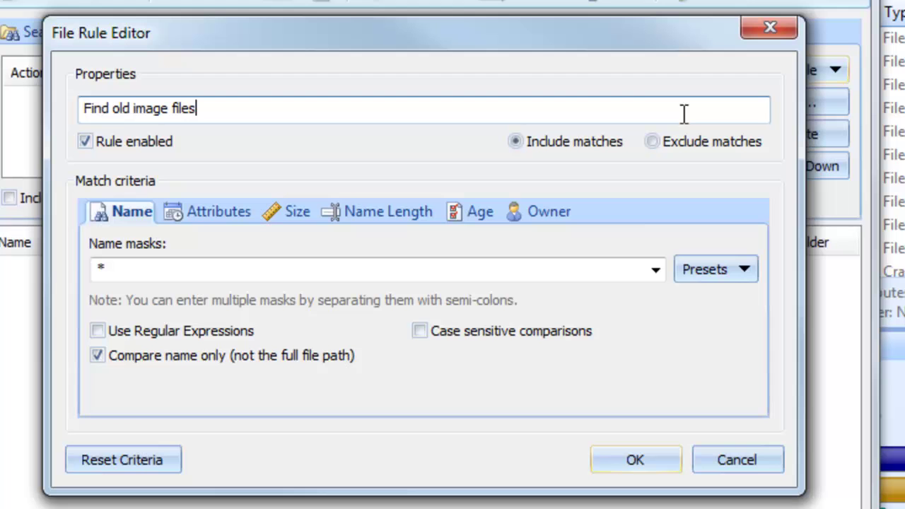
pyautogui.click(700, 267)
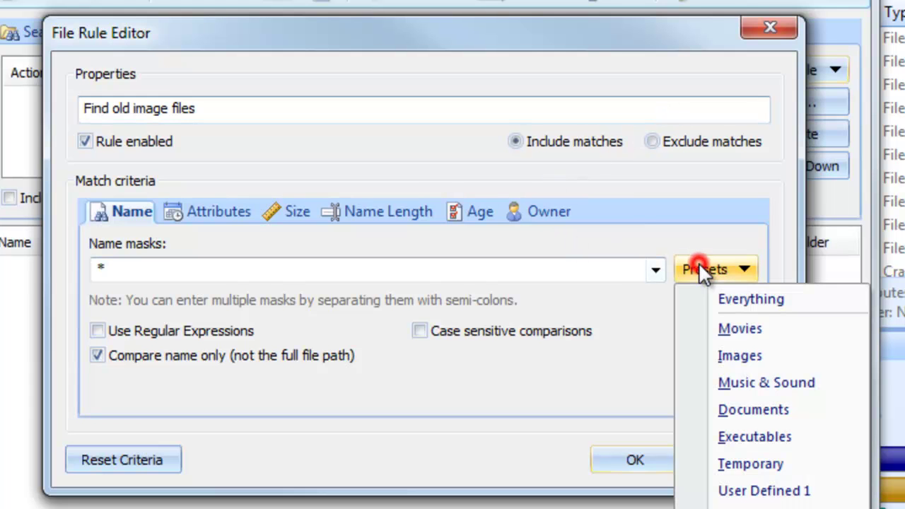
pyautogui.click(757, 358)
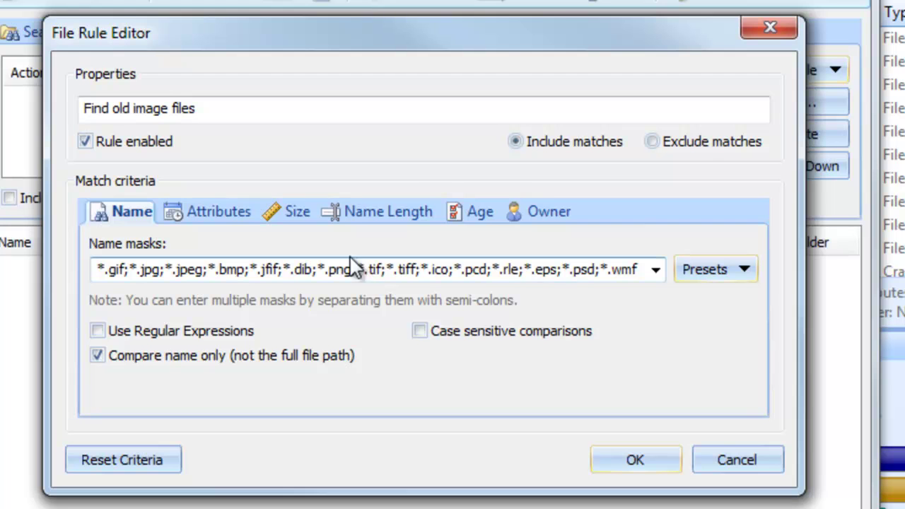
# - Set the rule's age criterion to NOT modified in the last 365 minutes
pyautogui.click(461, 210)
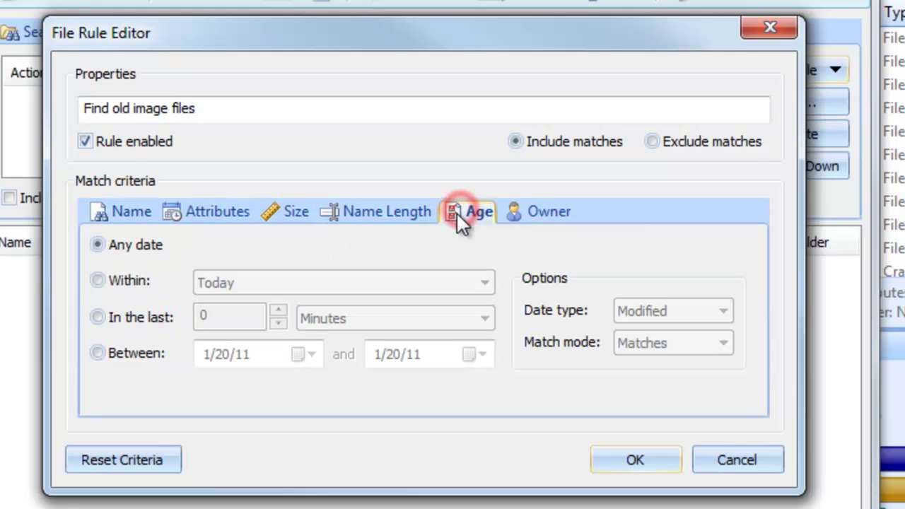
pyautogui.click(117, 281)
pyautogui.click(105, 317)
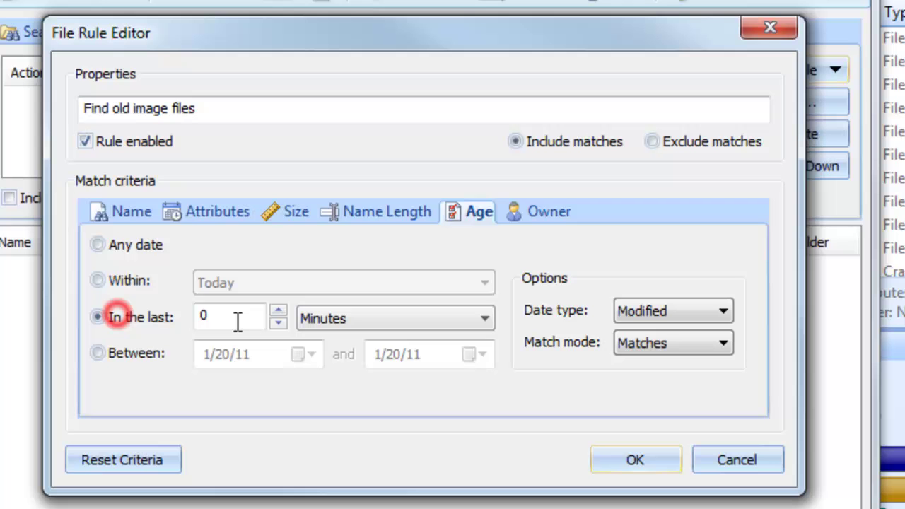
pyautogui.doubleClick(245, 318)
pyautogui.write('365')
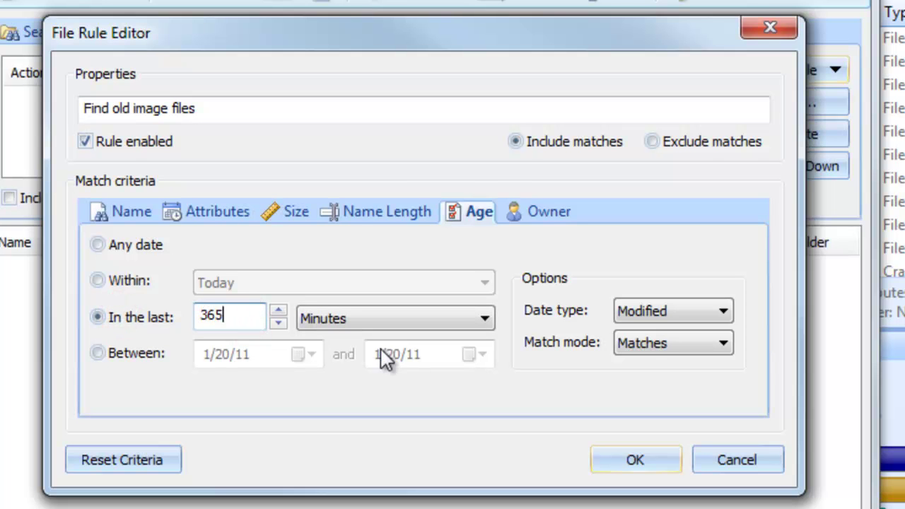
pyautogui.click(645, 341)
pyautogui.click(652, 380)
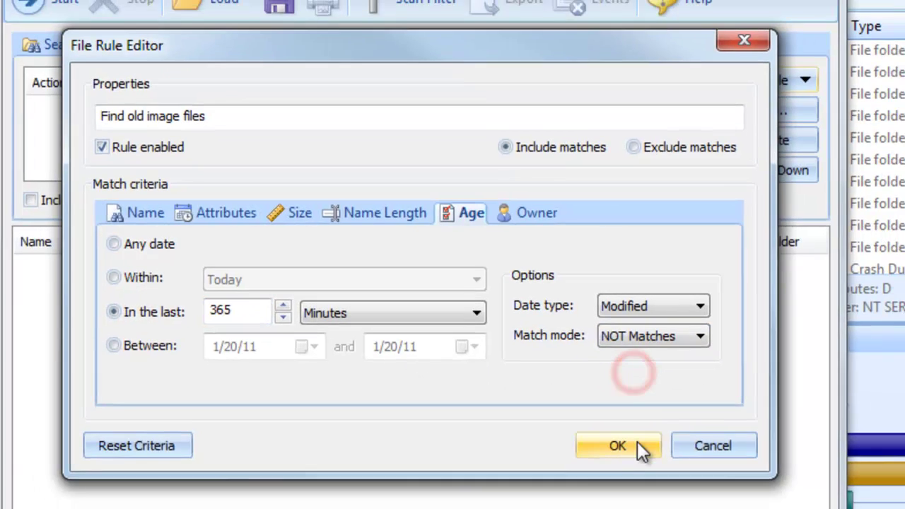
# - Save the rule, run the old-image search, inspect results from Help.ico to d.jpg, then stop it
pyautogui.click(635, 459)
pyautogui.click(102, 47)
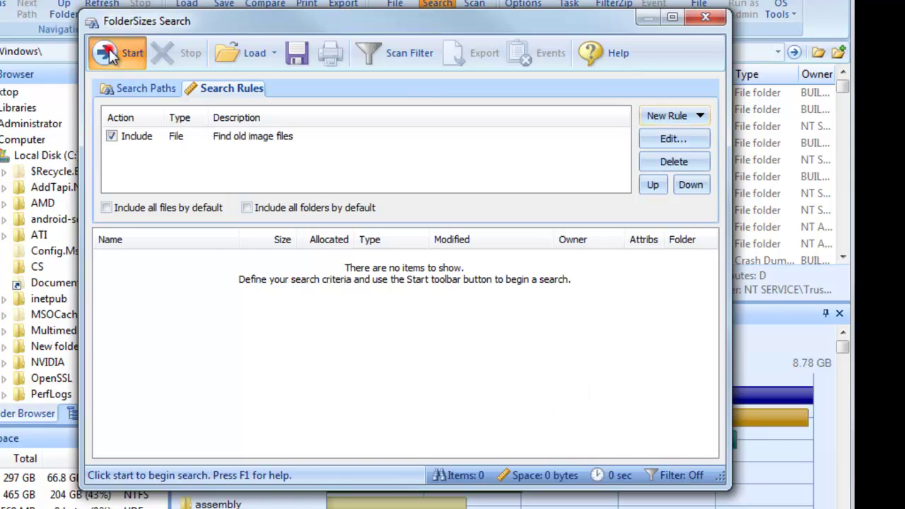
pyautogui.click(200, 286)
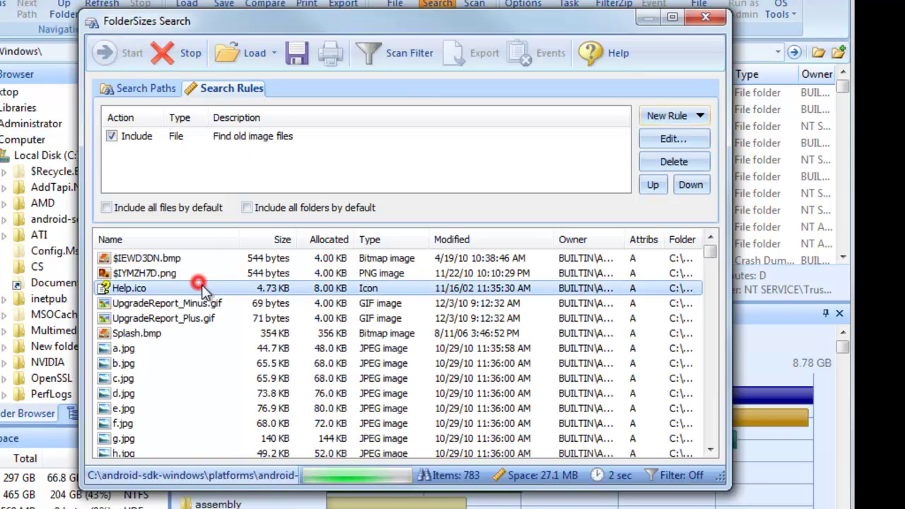
pyautogui.keyDown('shift'); pyautogui.click(217, 393); pyautogui.keyUp('shift')
pyautogui.rightClick(226, 348)
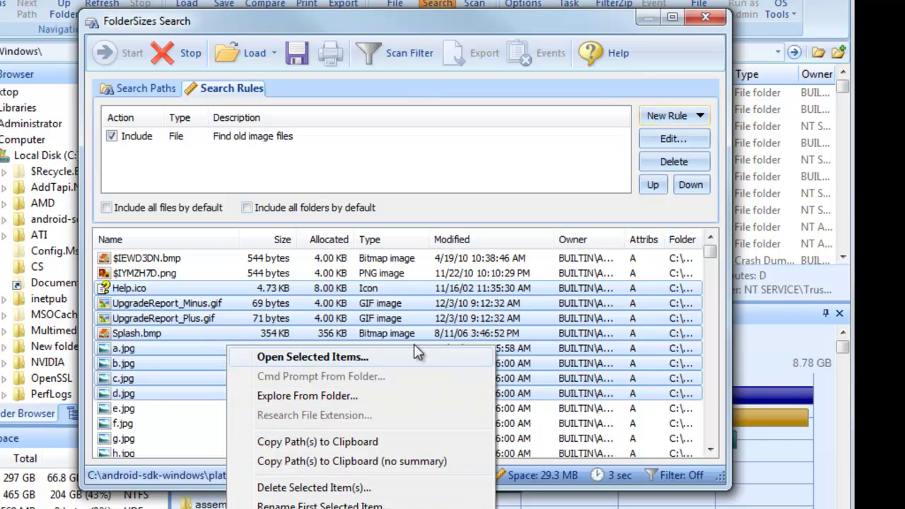
pyautogui.click(232, 289)
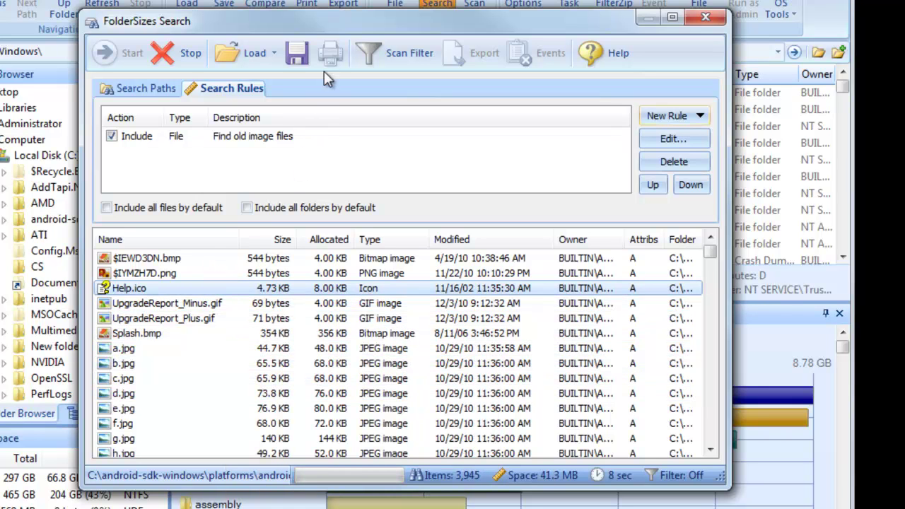
pyautogui.click(185, 53)
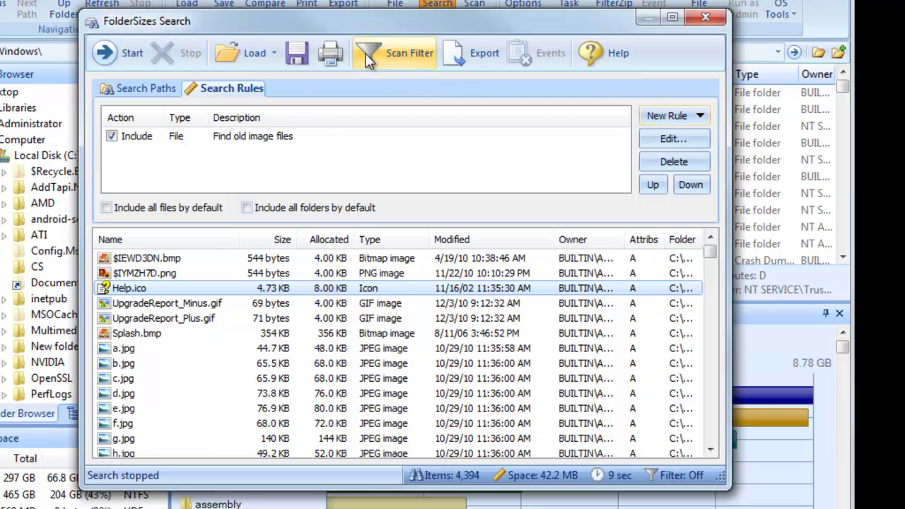